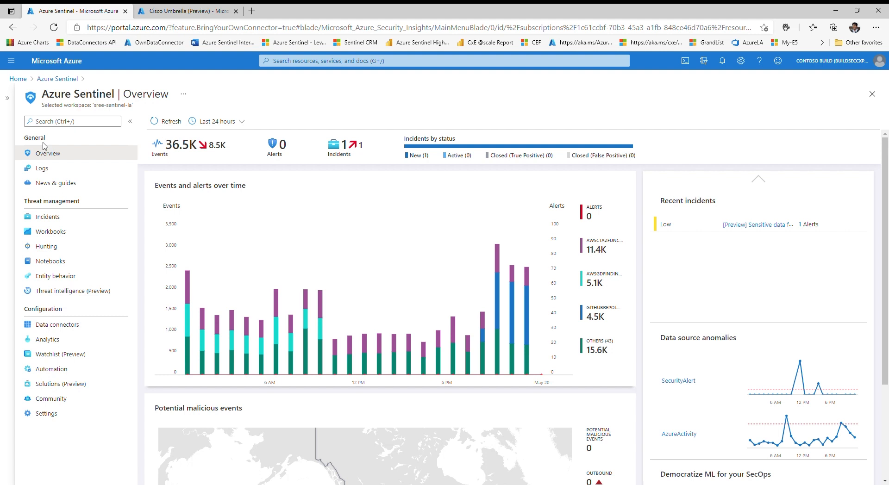
Open the workspace's data connectors and search them for "okta" and "proofpoint".
{"action": "left_click", "coordinate": [58, 328]}
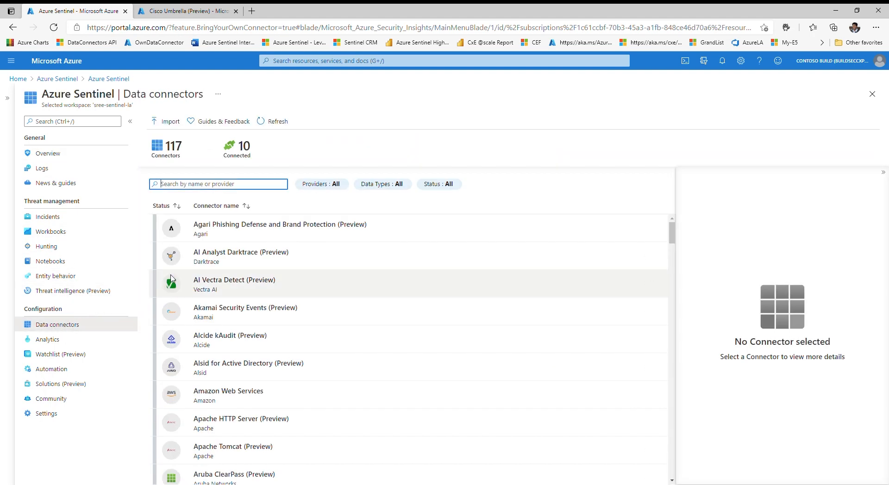
{"action": "type", "text": "okta"}
{"action": "key", "text": "BackSpace"}
{"action": "type", "text": "proofpoint"}
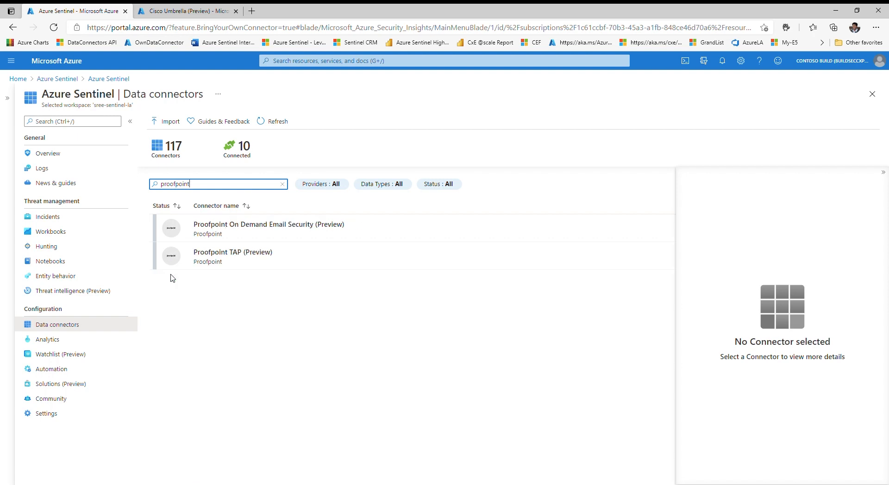
Replace the data connector search with "cisco umbre".
{"action": "key", "text": "BackSpace"}
{"action": "key", "text": "BackSpace"}
{"action": "key", "text": "BackSpace"}
{"action": "key", "text": "BackSpace"}
{"action": "key", "text": "BackSpace"}
{"action": "key", "text": "BackSpace"}
{"action": "key", "text": "BackSpace"}
{"action": "key", "text": "BackSpace"}
{"action": "key", "text": "BackSpace"}
{"action": "key", "text": "BackSpace"}
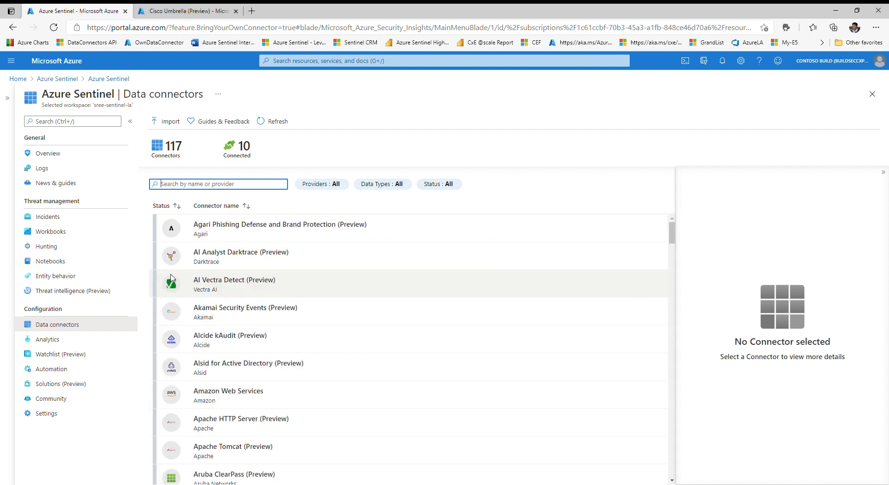
{"action": "type", "text": "cisco umbre"}
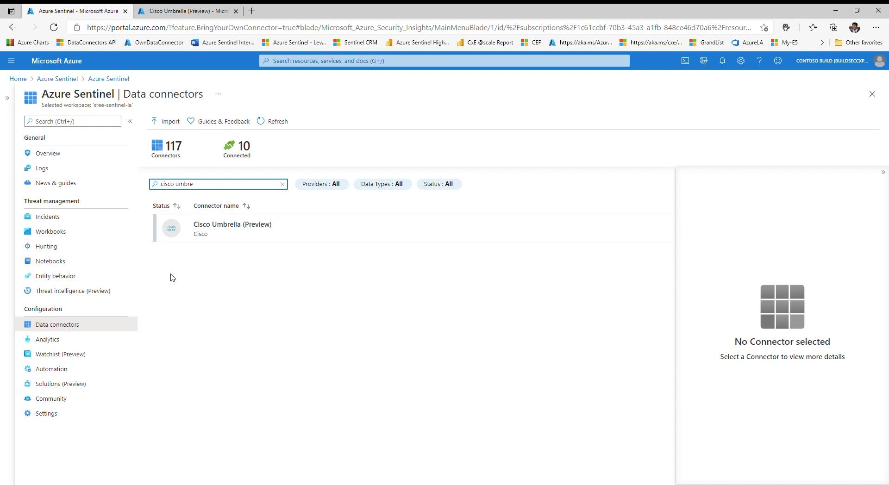
Open the Cisco Umbrella (Preview) connector page and review its ARM template deployment instructions.
{"action": "left_click", "coordinate": [281, 230]}
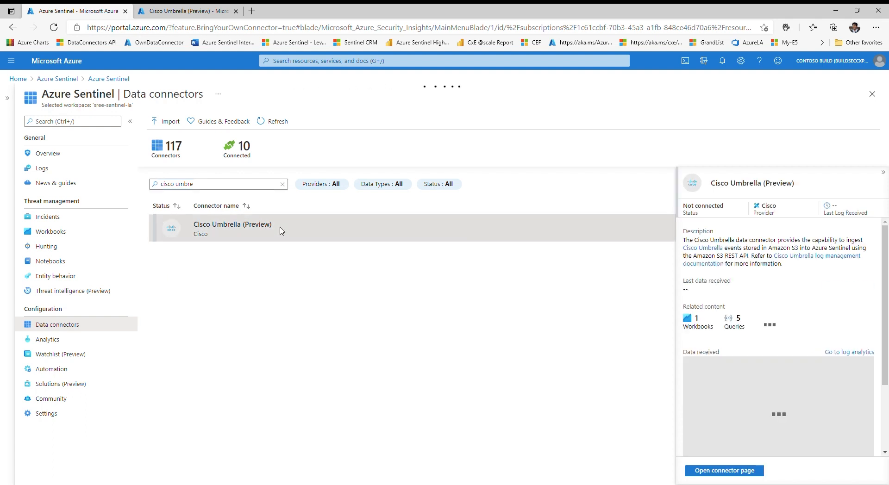
{"action": "left_click", "coordinate": [745, 470]}
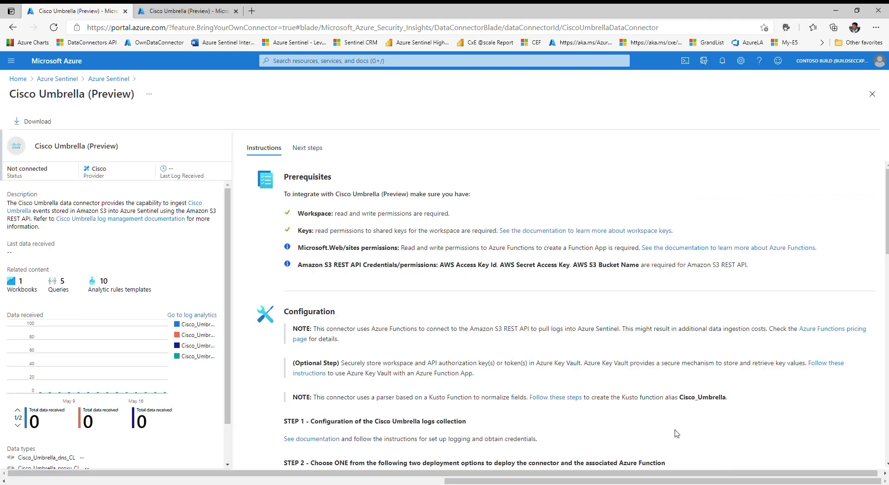
{"action": "scroll", "coordinate": [332, 333], "scroll_direction": "down", "scroll_amount": 7}
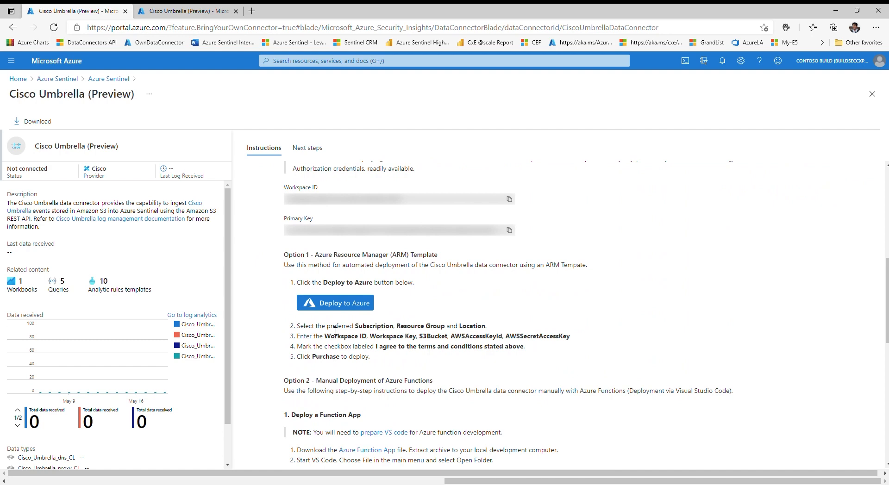
Go to the portal's function apps and open githublogscrurjbjy457jc with the app list collapsed.
{"action": "left_click", "coordinate": [18, 79]}
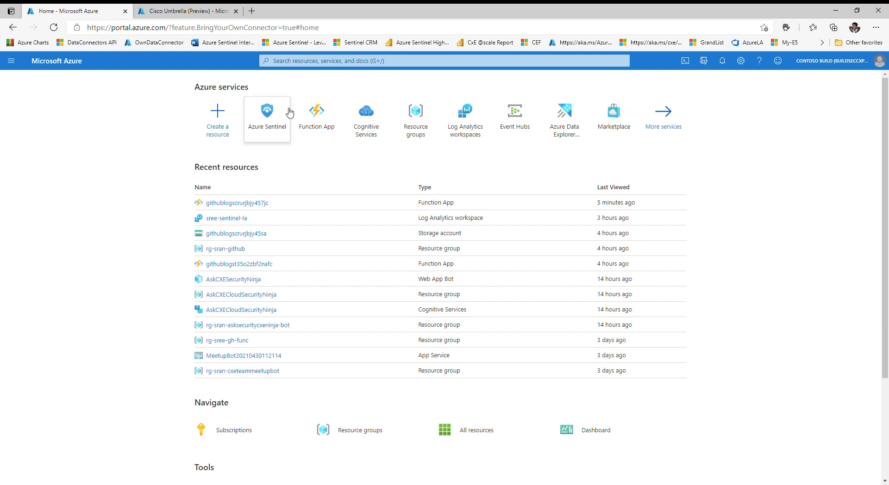
{"action": "left_click", "coordinate": [318, 126]}
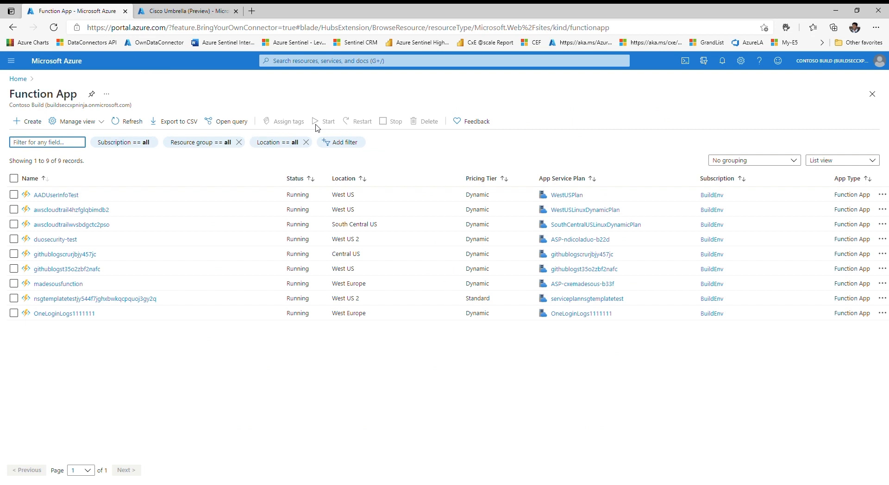
{"action": "left_click", "coordinate": [62, 256]}
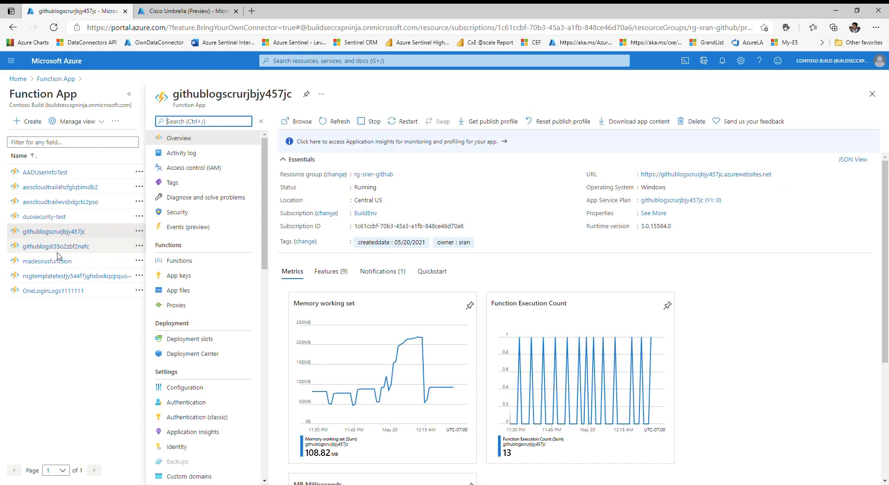
{"action": "left_click", "coordinate": [130, 95]}
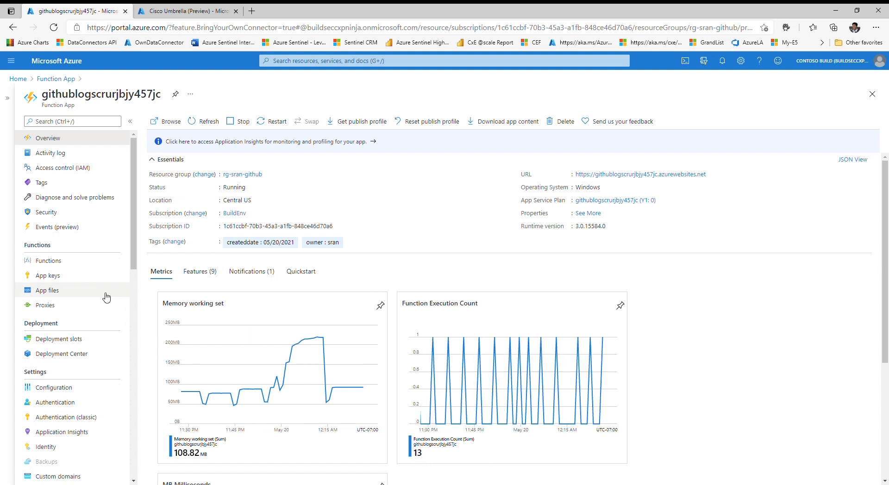
Open the app's GitHubTimerTrigger function and view the invocation details of its most recent monitored run.
{"action": "left_click", "coordinate": [56, 265]}
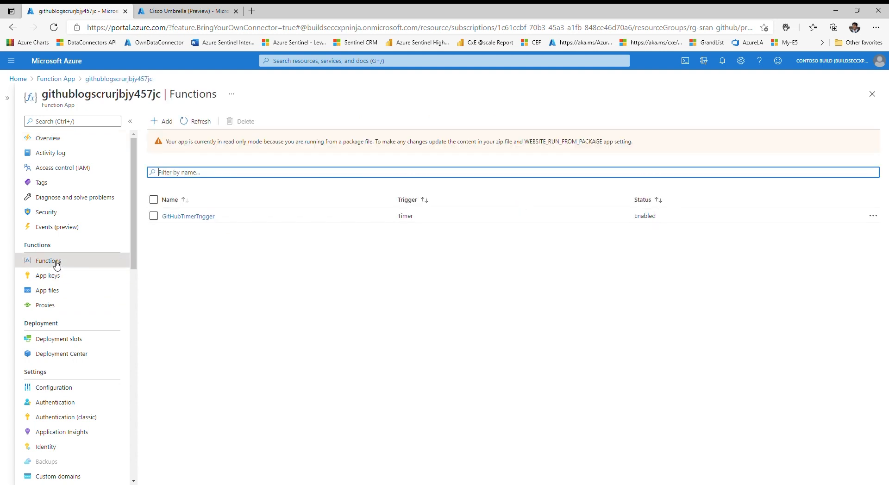
{"action": "left_click", "coordinate": [191, 221]}
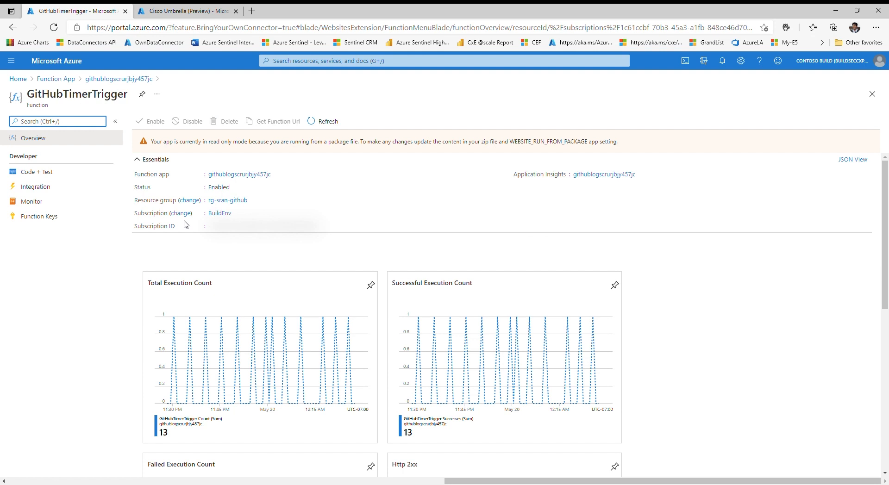
{"action": "left_click", "coordinate": [45, 203]}
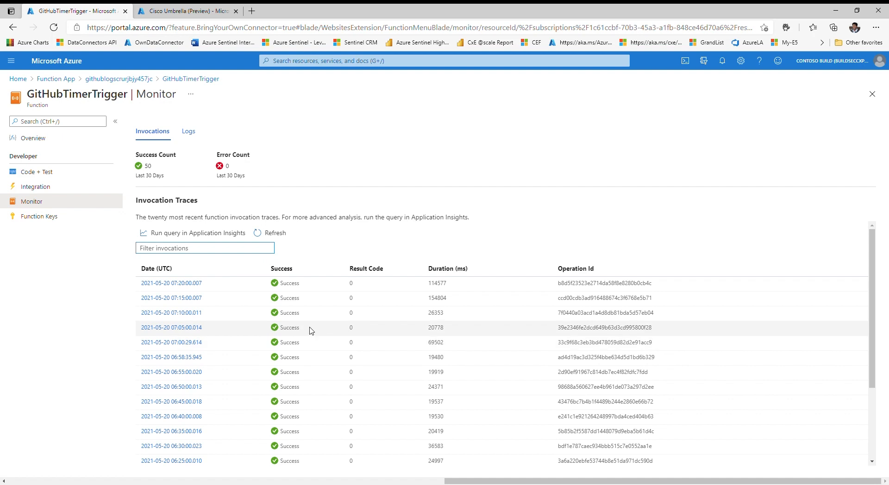
{"action": "left_click", "coordinate": [194, 284]}
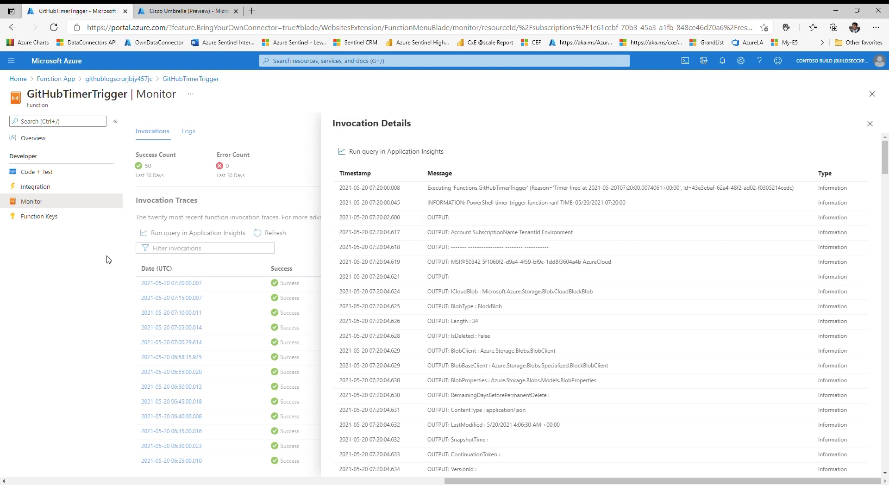
Test-run GitHubTimerTrigger's run.ps1 code with the master (Host key) and examine its streamed output in the maximized logs.
{"action": "left_click", "coordinate": [40, 174]}
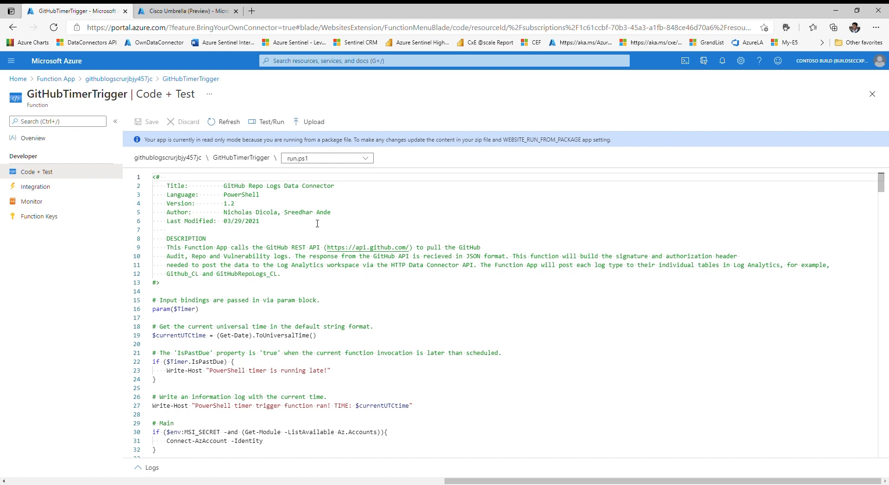
{"action": "left_click", "coordinate": [273, 123]}
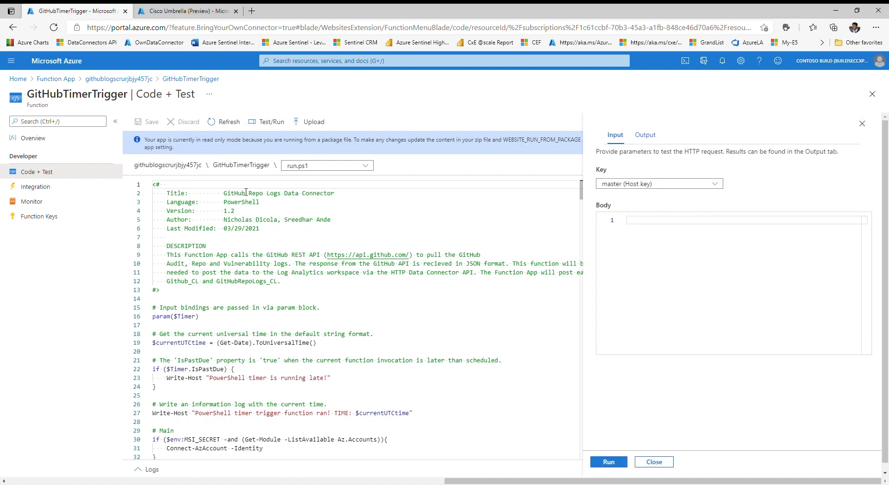
{"action": "left_click", "coordinate": [620, 464]}
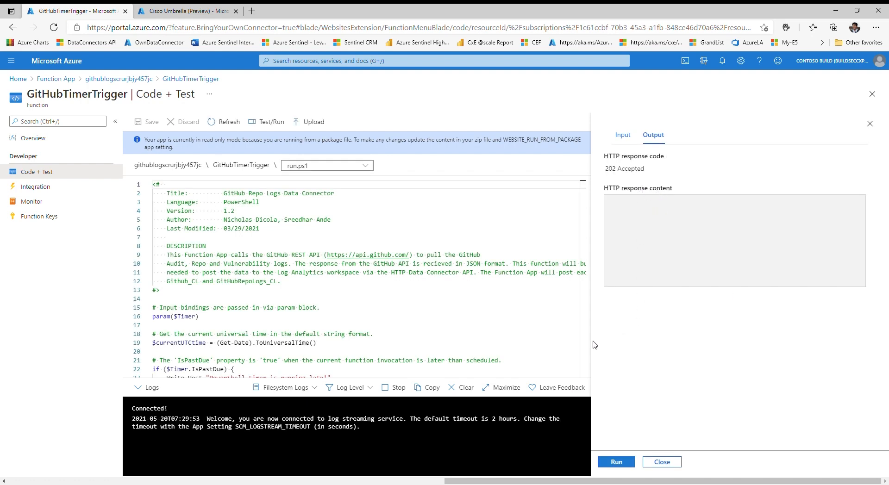
{"action": "left_click", "coordinate": [502, 389]}
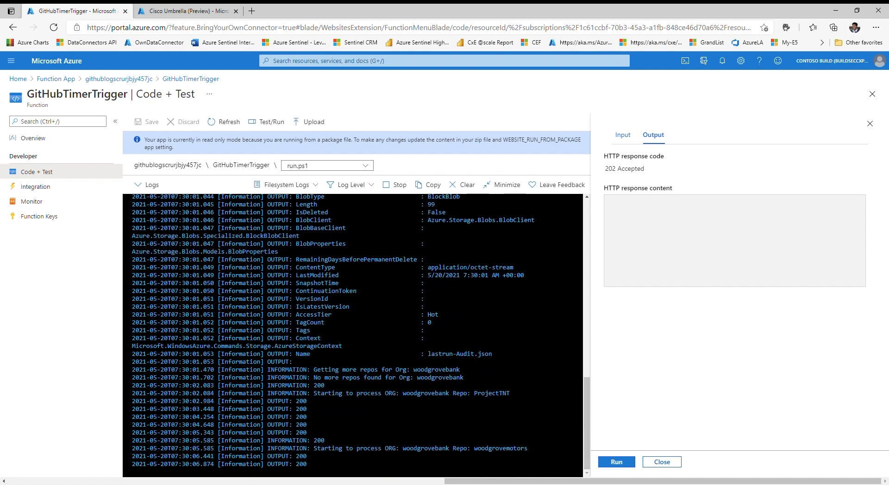
{"action": "scroll", "coordinate": [291, 262], "scroll_direction": "up", "scroll_amount": 5}
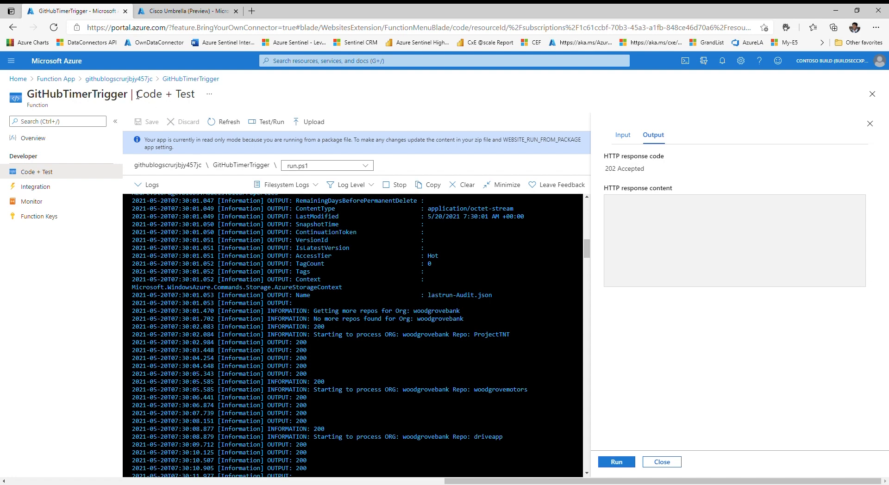
Return to the overview of the githublogscrurjbjy457jc function app and restart the app.
{"action": "left_click", "coordinate": [130, 80]}
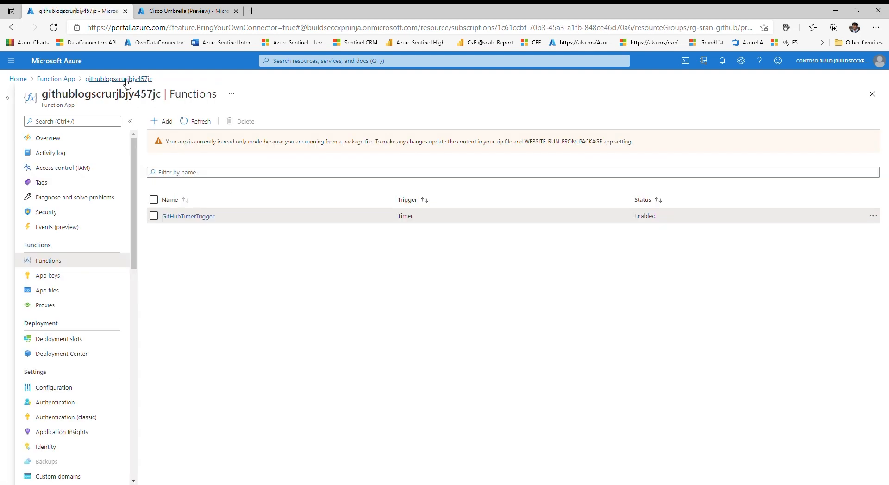
{"action": "left_click", "coordinate": [66, 139]}
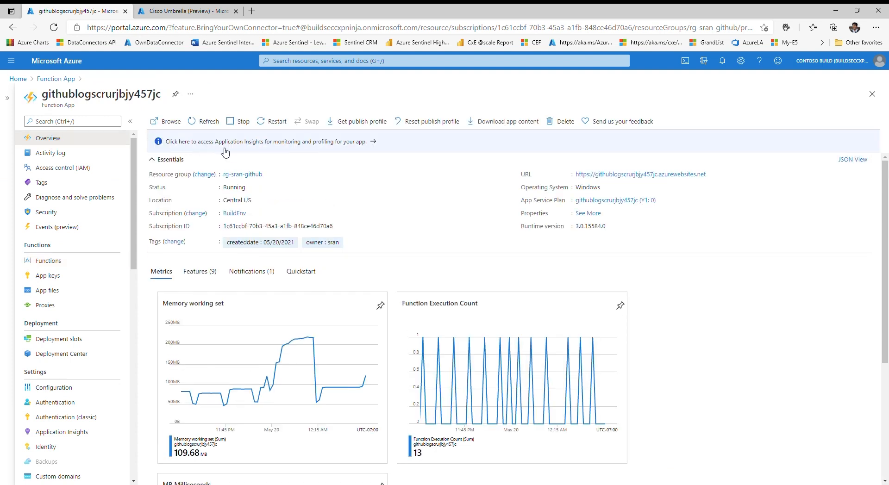
{"action": "left_click", "coordinate": [279, 124]}
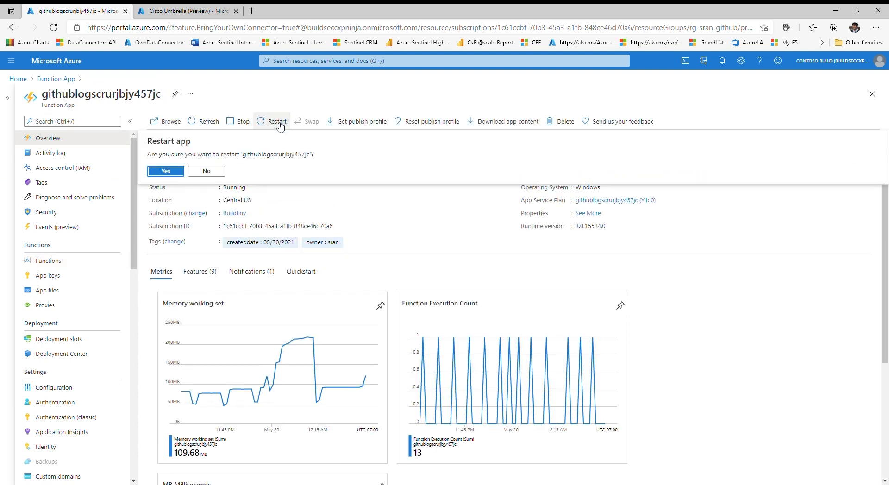
{"action": "left_click", "coordinate": [166, 173]}
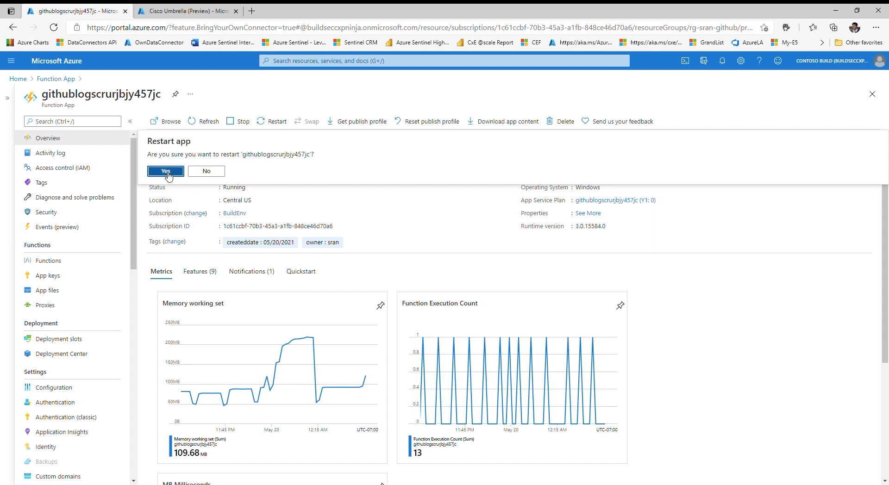